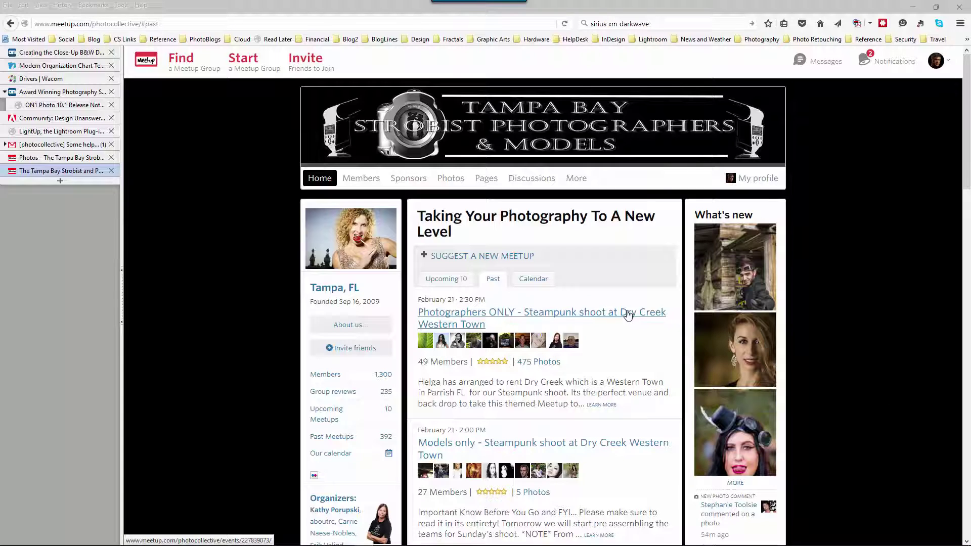
Open the Photographers ONLY Steampunk event's 475-photo gallery, then scroll the model's photo album
click(627, 314)
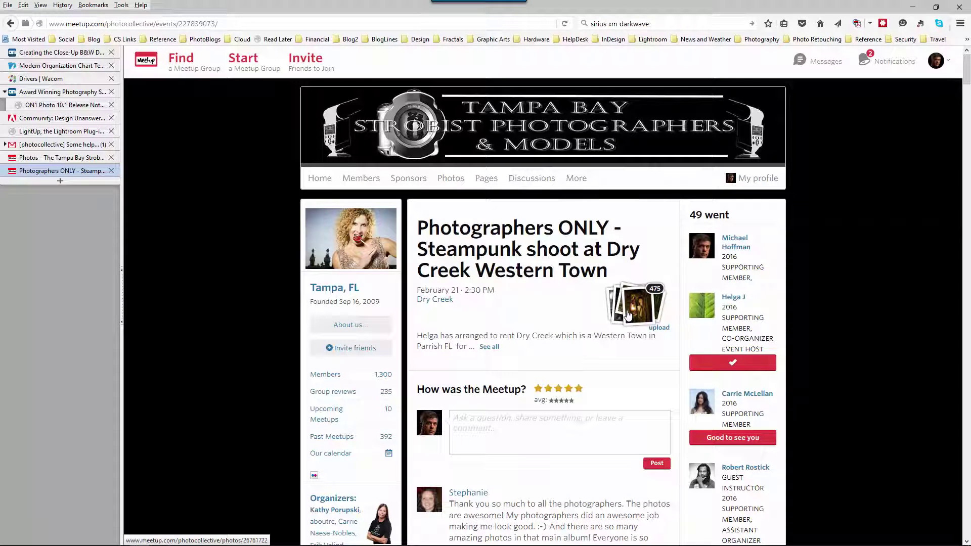
click(627, 315)
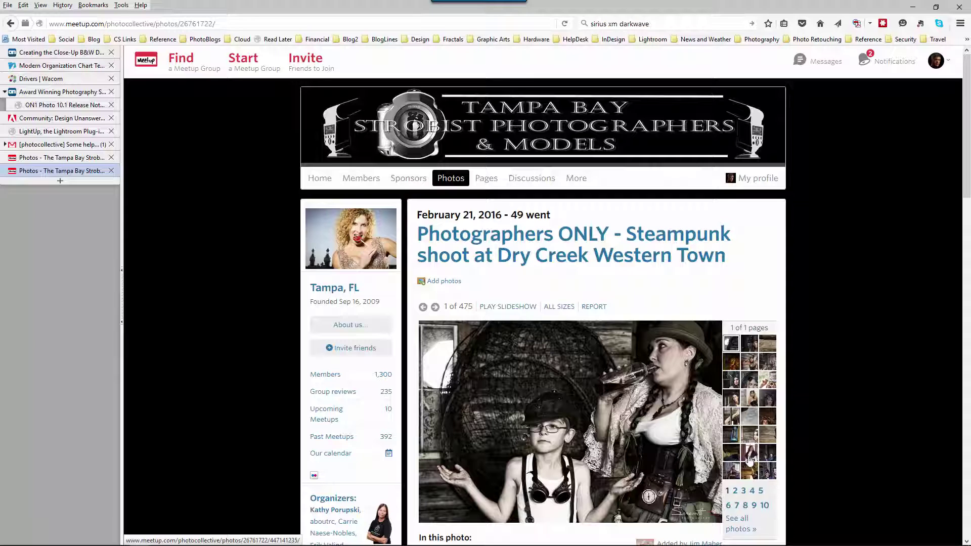
click(93, 159)
scroll(488, 324, down, 1)
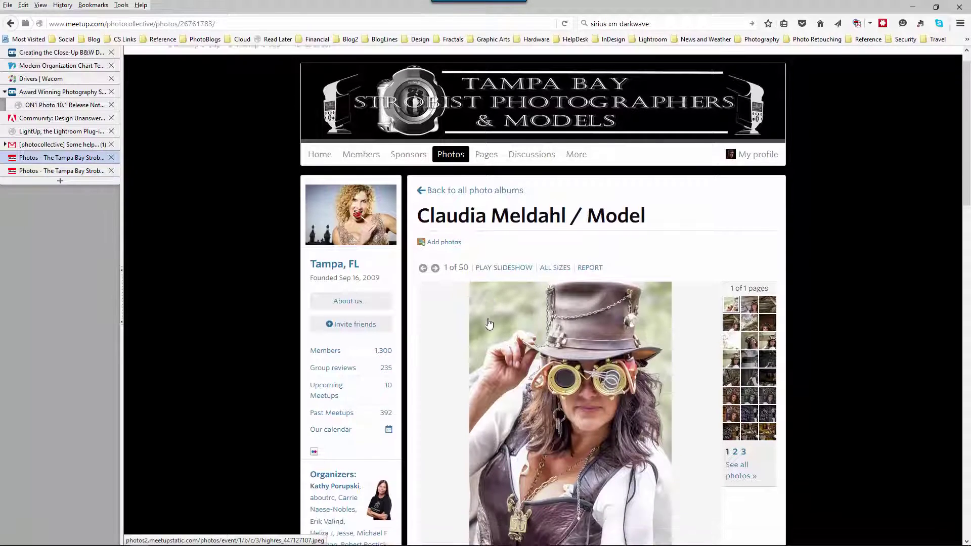
scroll(488, 324, down, 2)
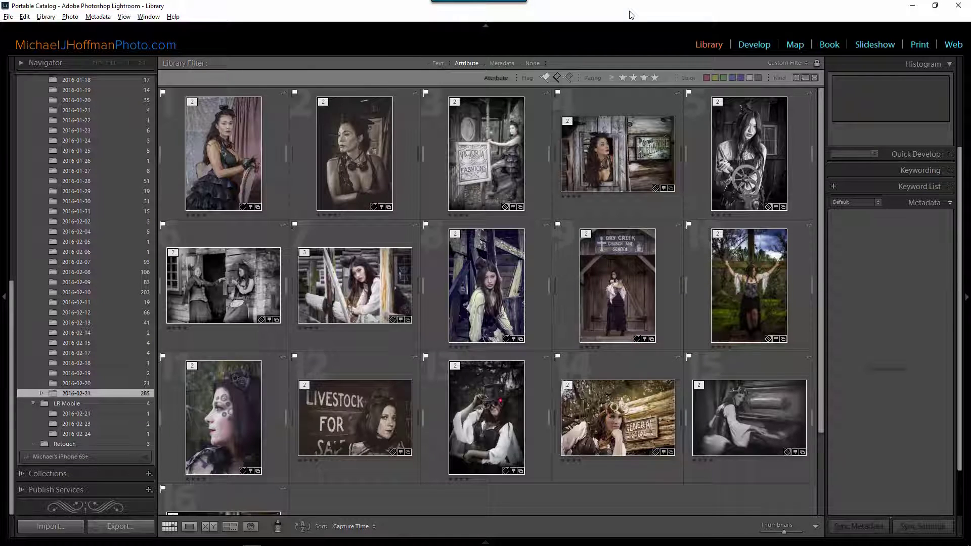
Select the sign, wheel, face-painted profile and piano portraits, with the profile as the active photo
click(490, 153)
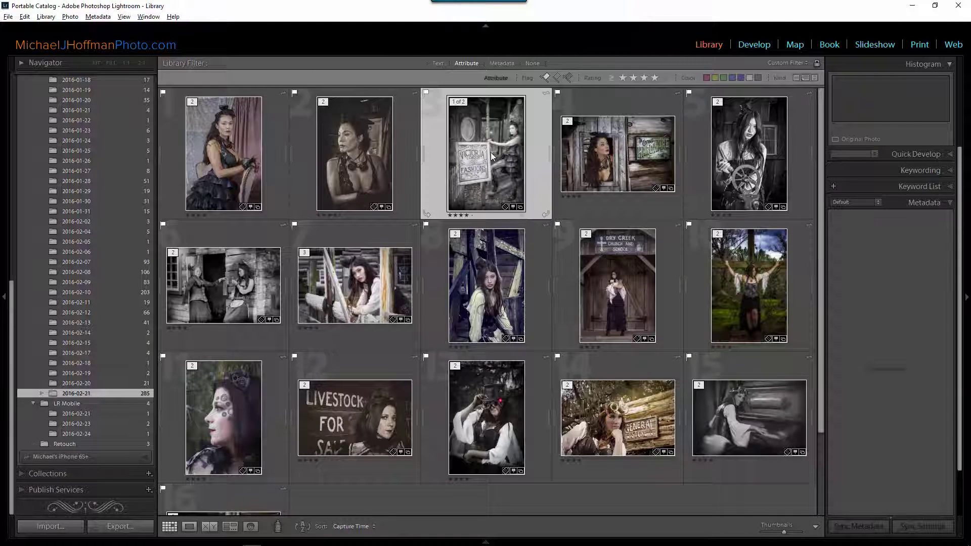
ctrl+click(744, 153)
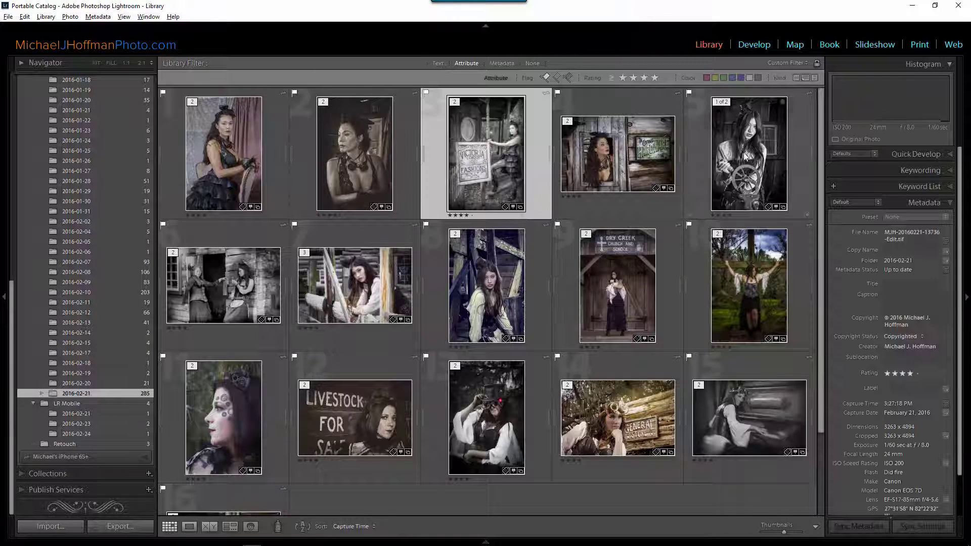
ctrl+click(227, 414)
ctrl+click(741, 434)
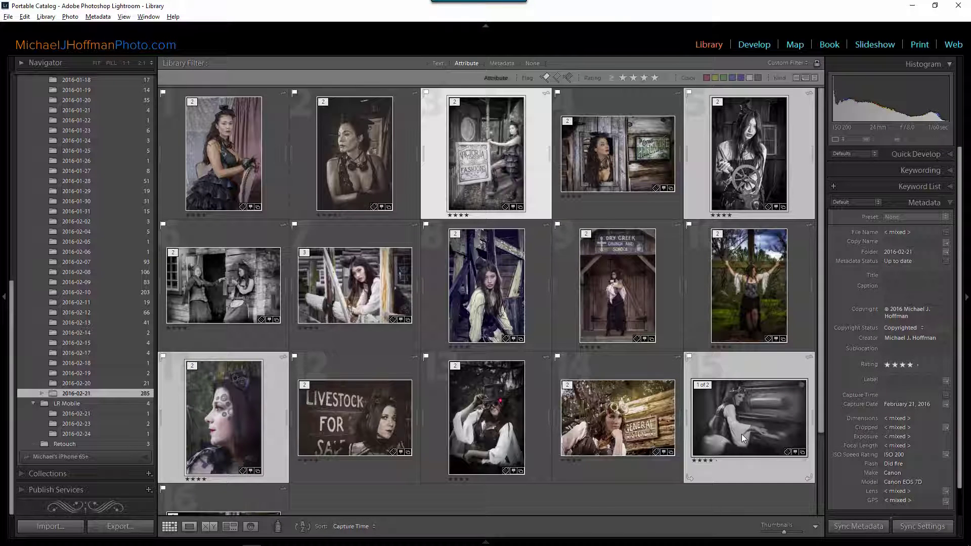
click(287, 432)
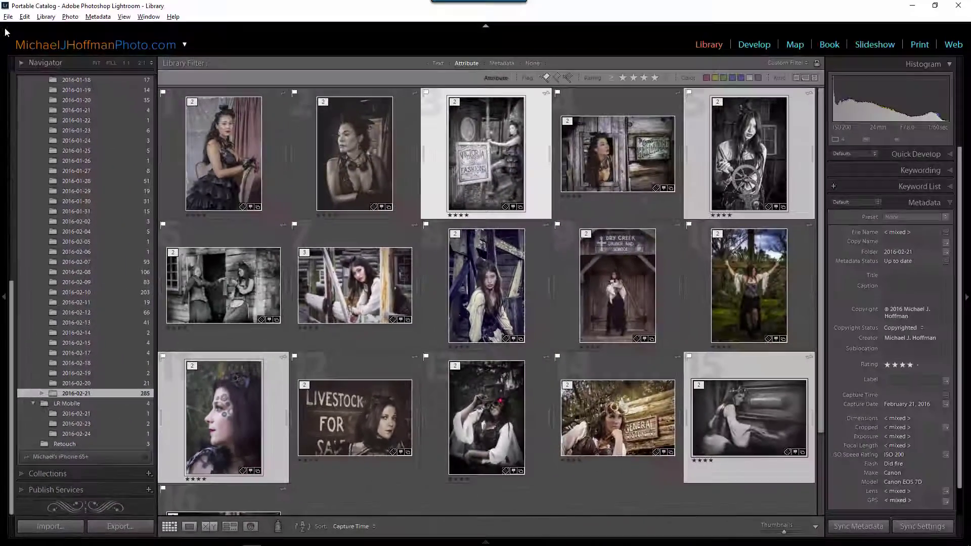
Open Export for the four photos set to Hard Drive, showing Export Location, File Settings and Image Sizing
click(8, 16)
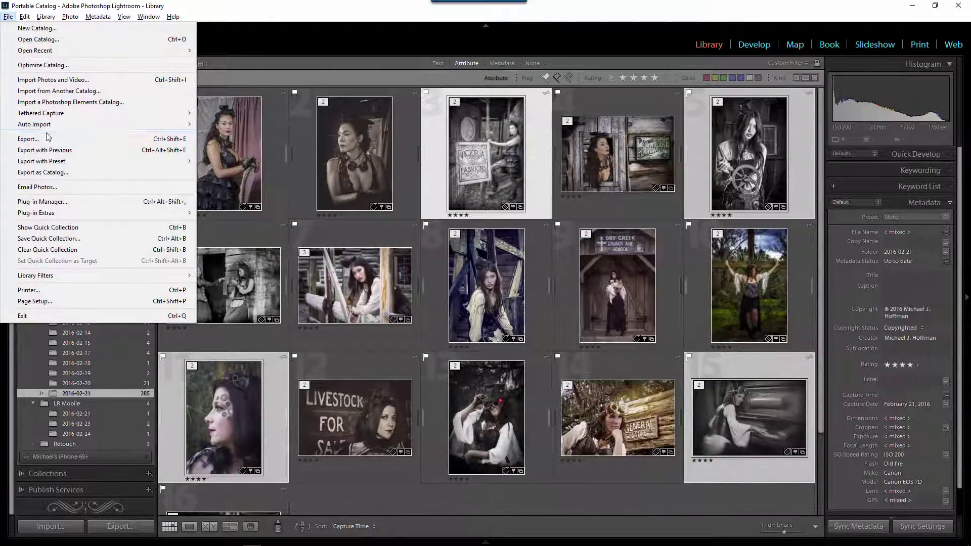
click(47, 136)
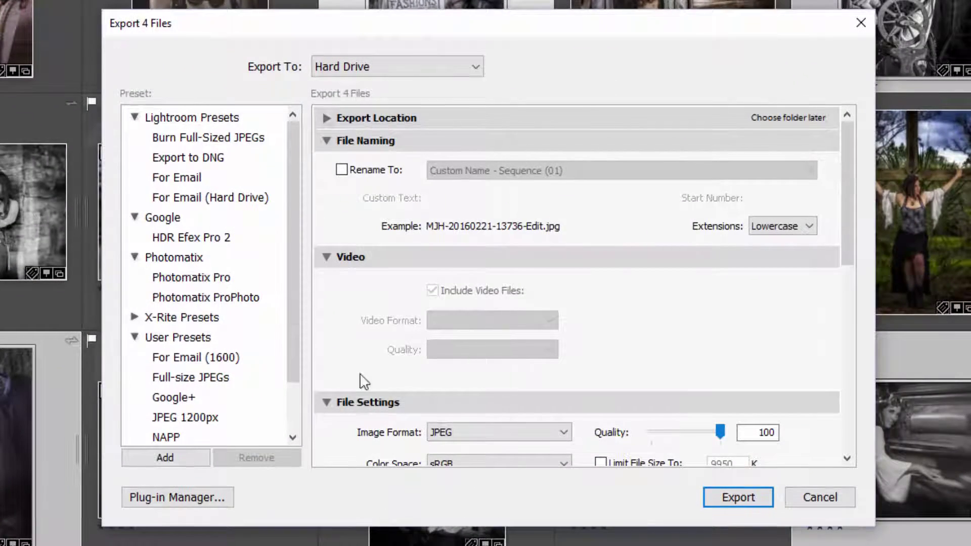
click(411, 70)
click(369, 109)
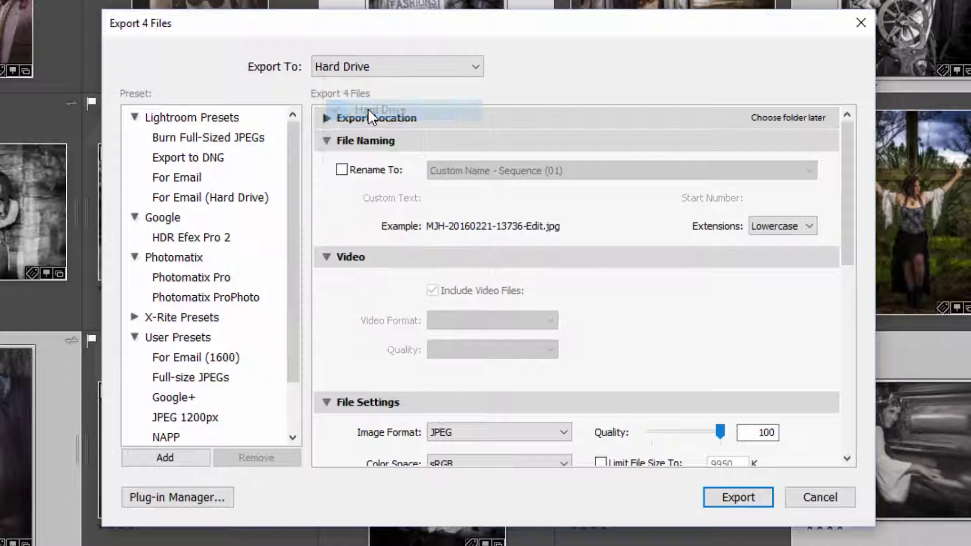
click(324, 118)
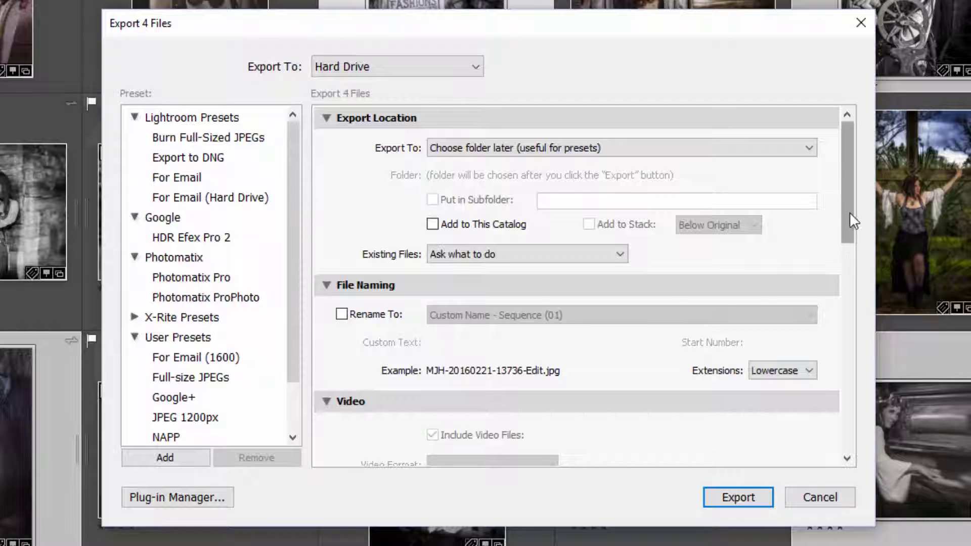
drag(849, 212, 851, 355)
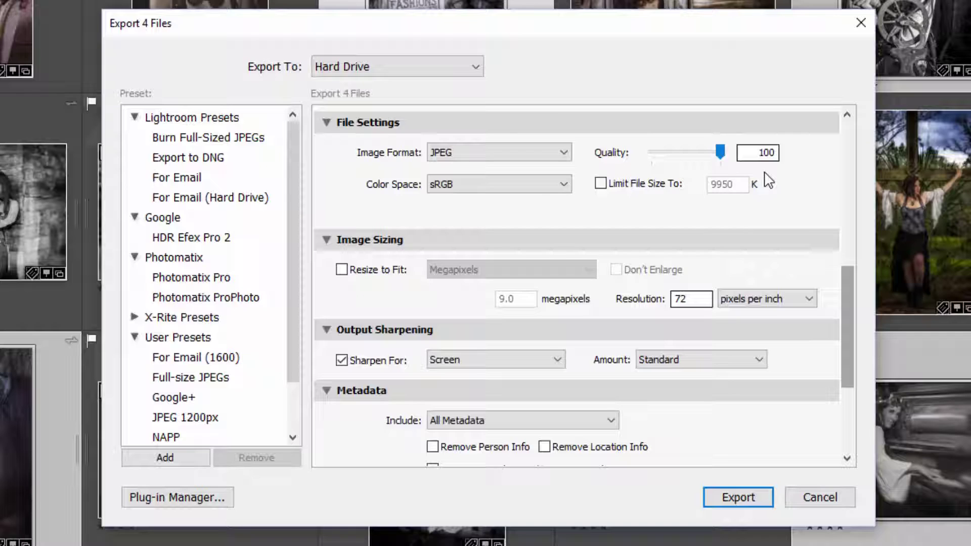
Resize the exported images to fit 1600 pixels on the long edge
click(342, 272)
click(469, 276)
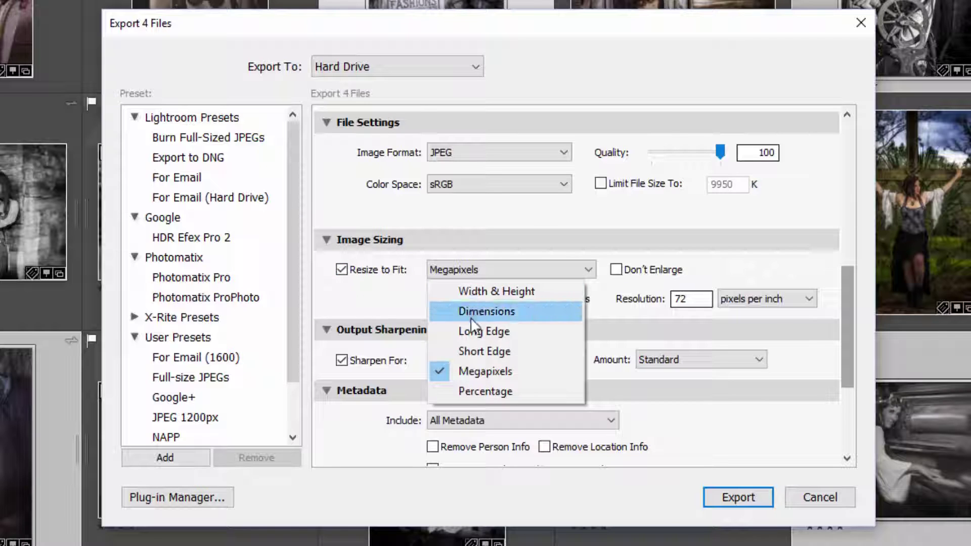
click(473, 332)
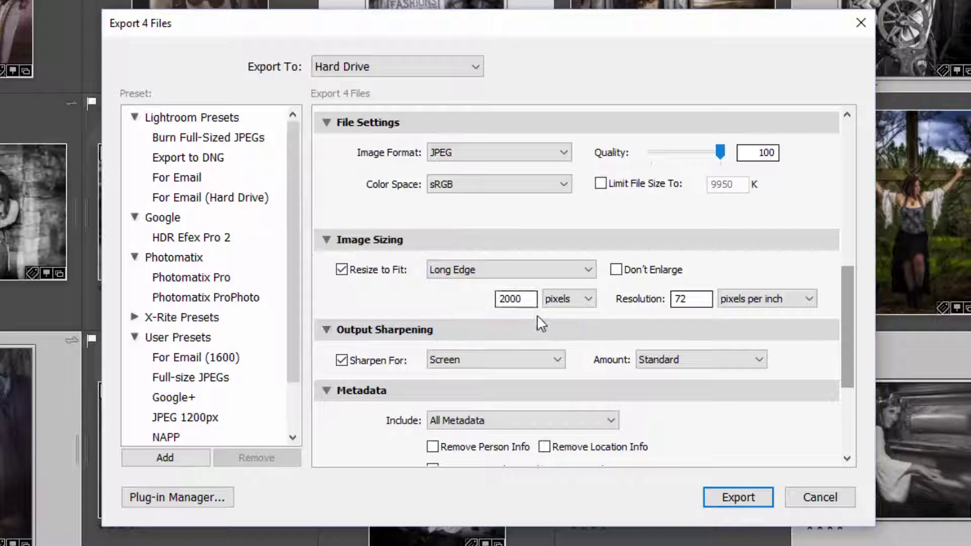
double_click(530, 295)
text(1600)
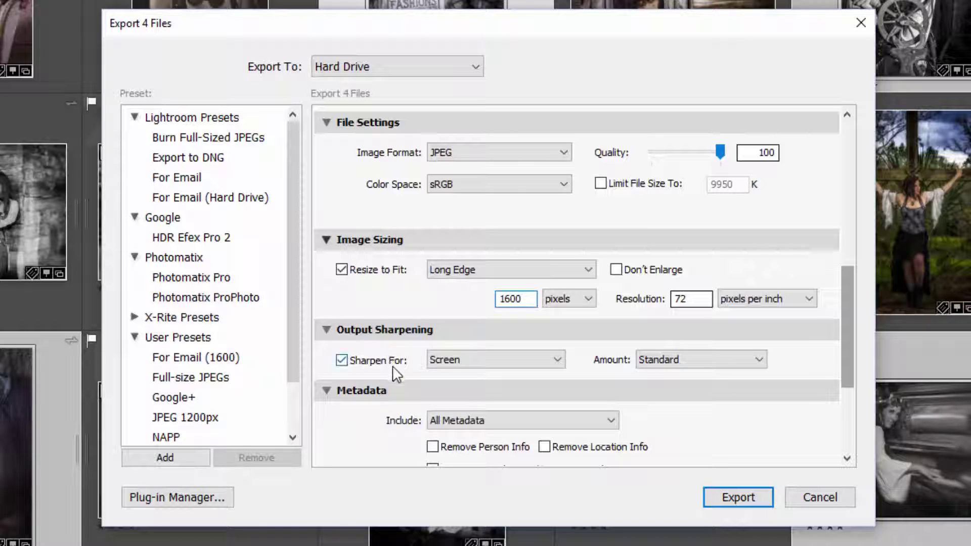
drag(845, 335, 839, 399)
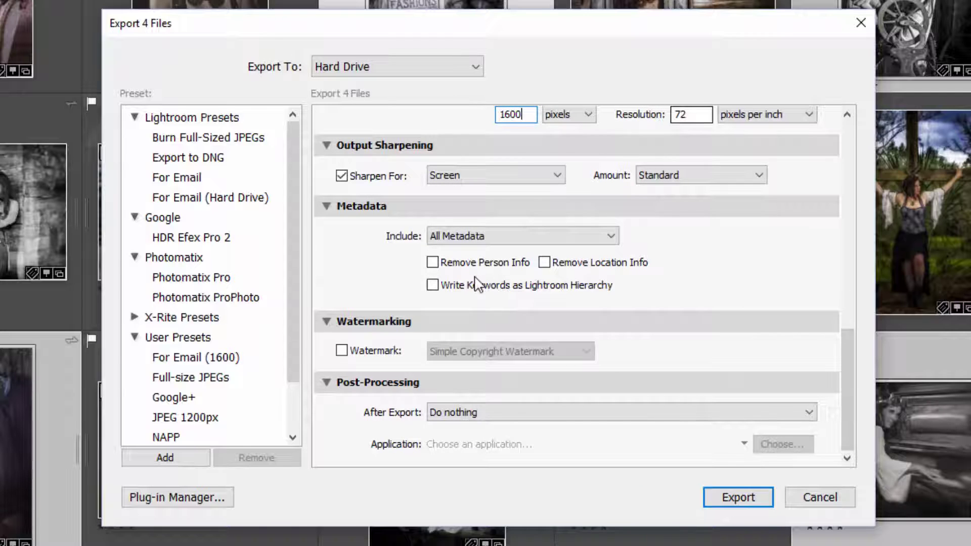
Set the post-processing action to show the exported files in Explorer
mouse_move(481, 288)
click(512, 412)
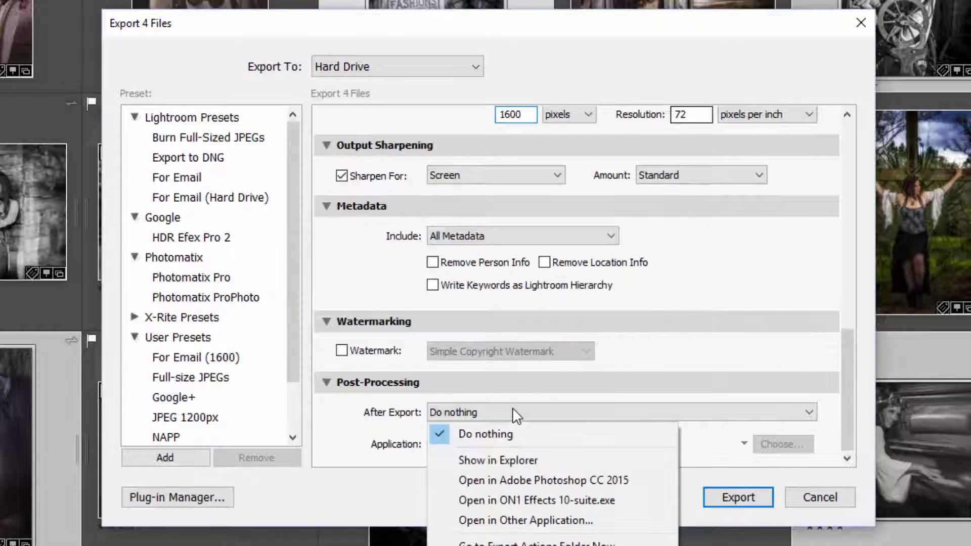
click(507, 460)
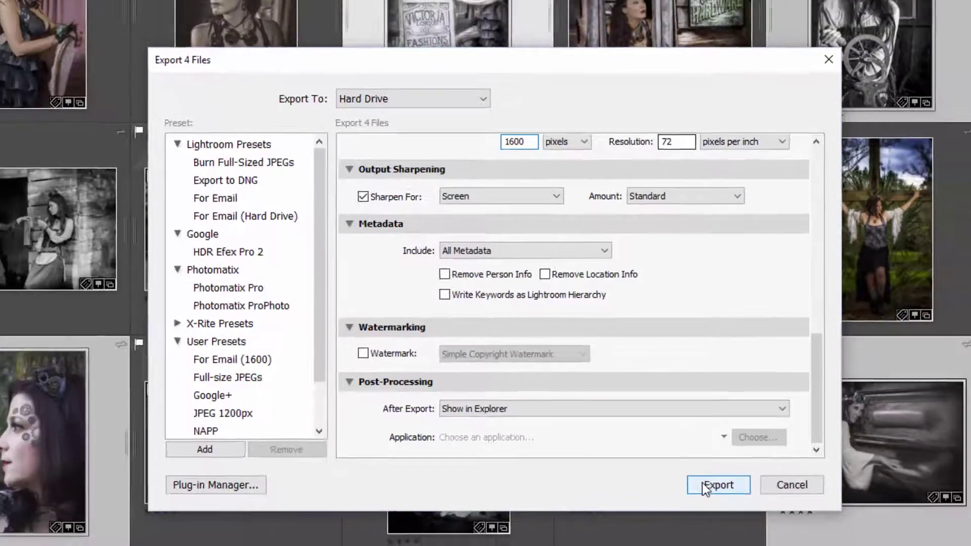
Export the photos into a new Desktop folder named 'Meetup Event'
click(737, 498)
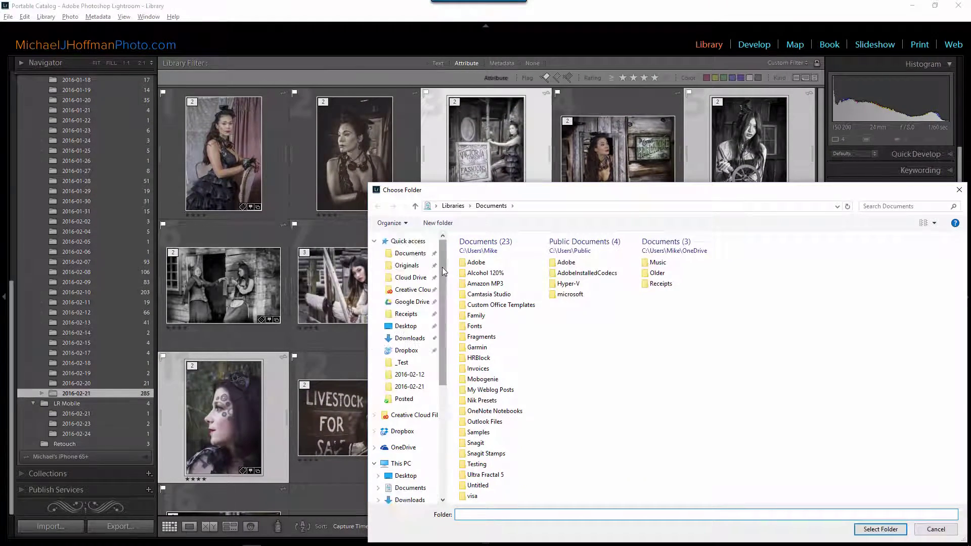
click(406, 326)
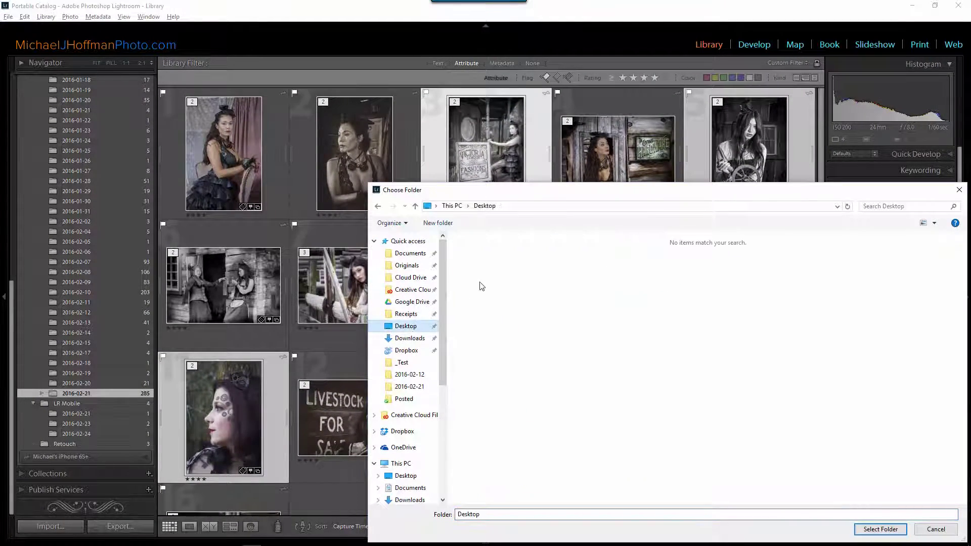
click(435, 224)
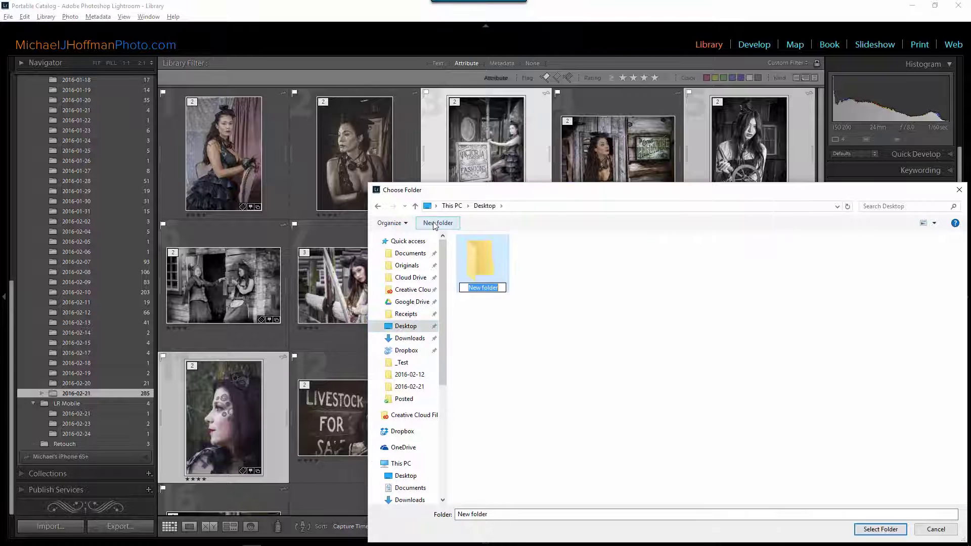
text(Meetup Event)
key(Return)
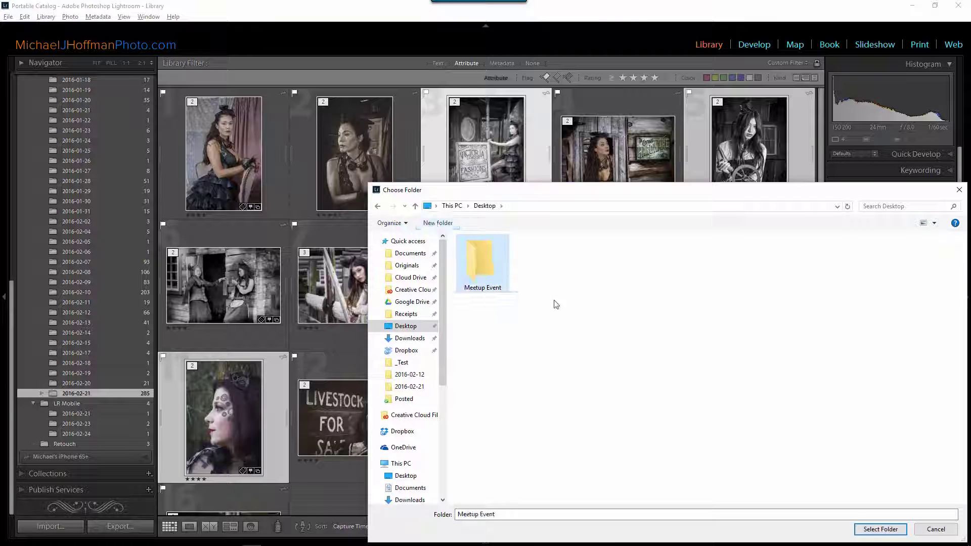
click(880, 529)
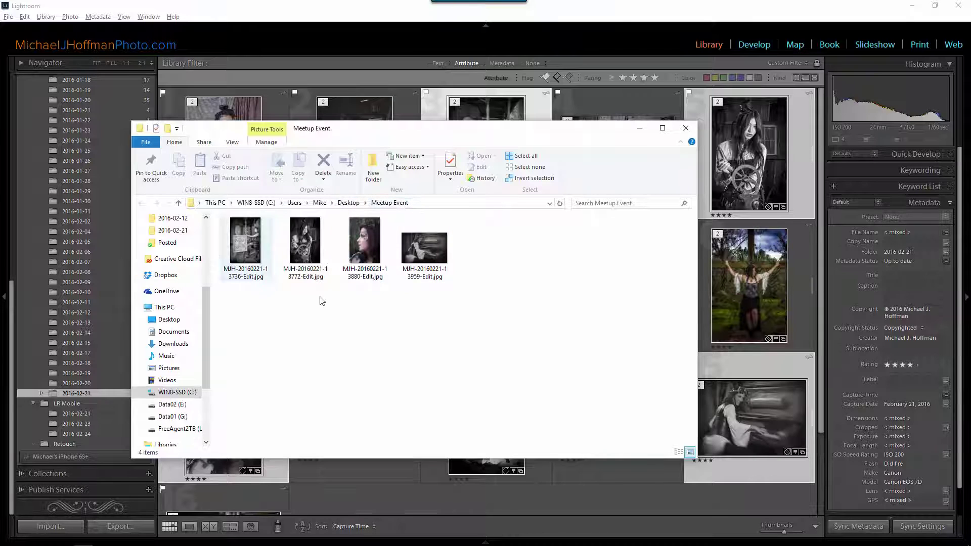
Check the four JPEGs' sizes in Details view, then close the Meetup Event window
click(233, 143)
click(351, 167)
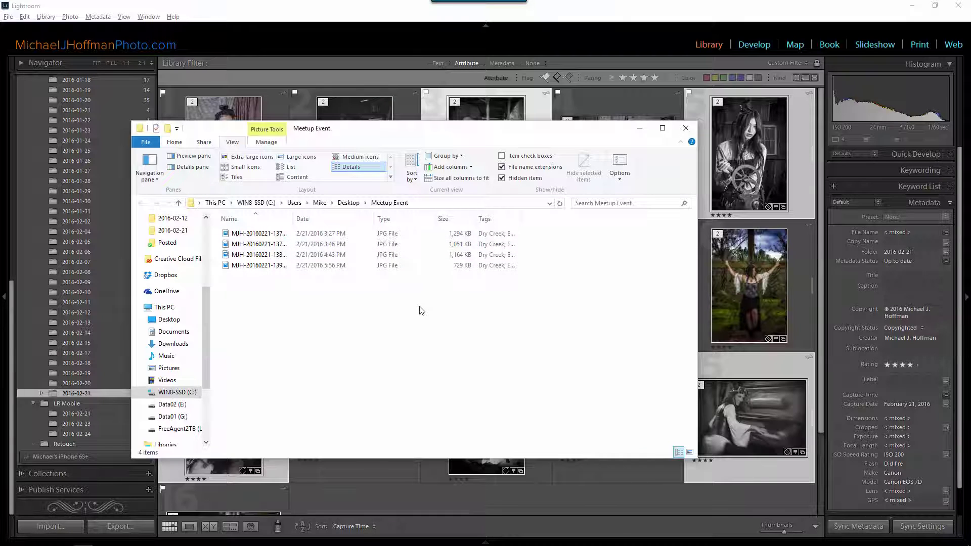
click(690, 130)
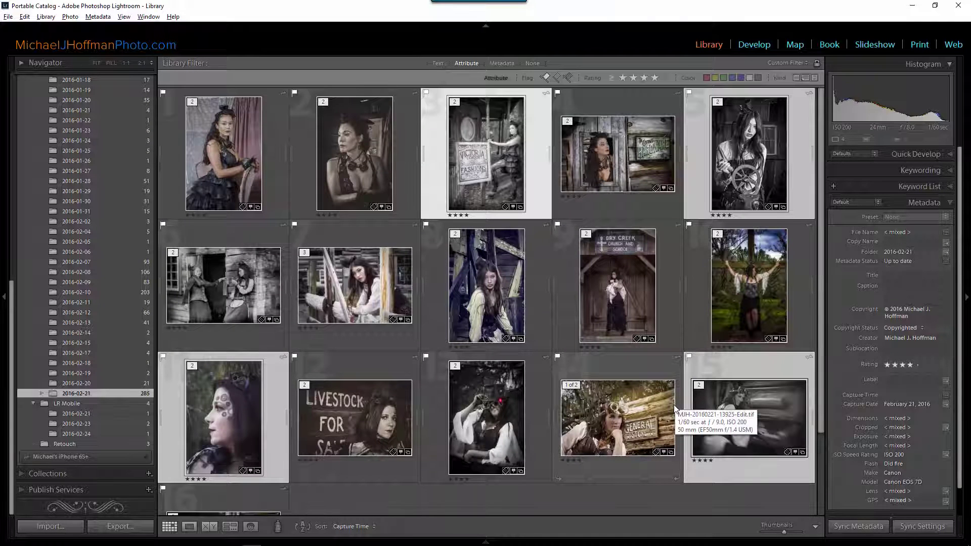
Select the binoculars photo and the next three photos
scroll(556, 380, down, 3)
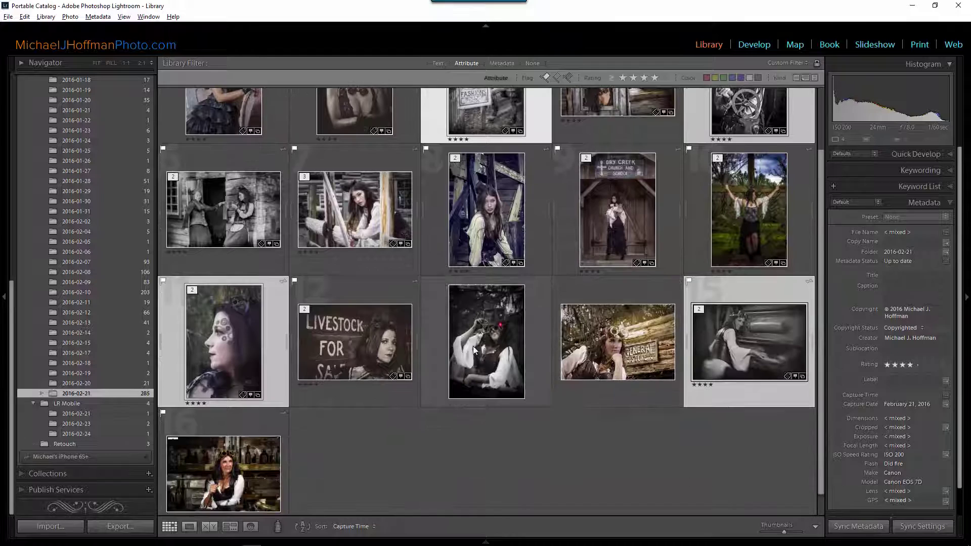
click(472, 345)
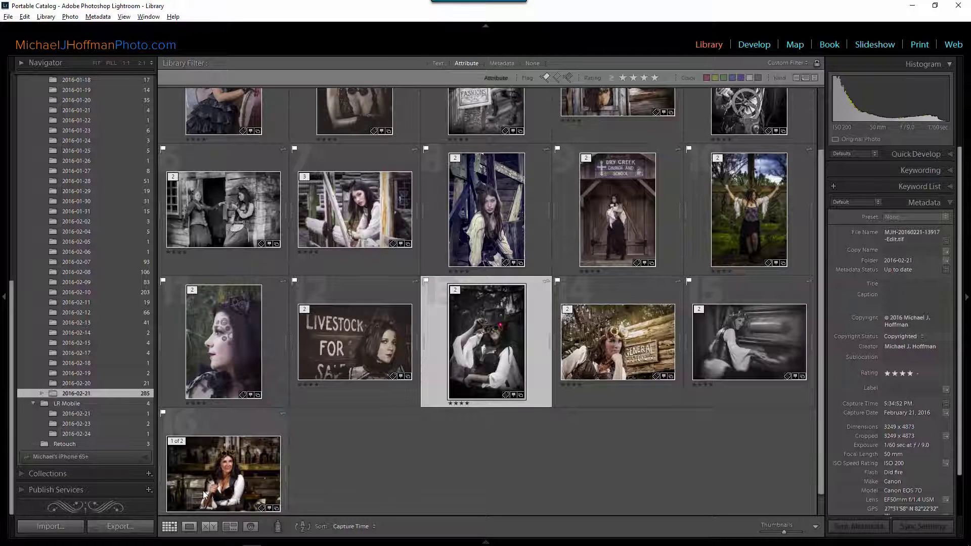
shift+click(277, 476)
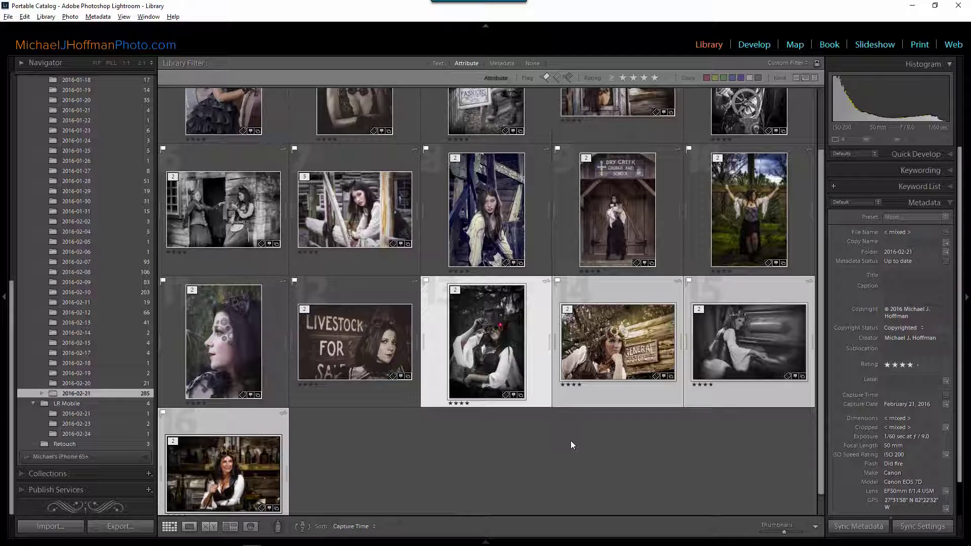
Set the export to full resolution with Resize to Fit off and file size limited to 9950K
click(136, 523)
scroll(589, 320, down, 8)
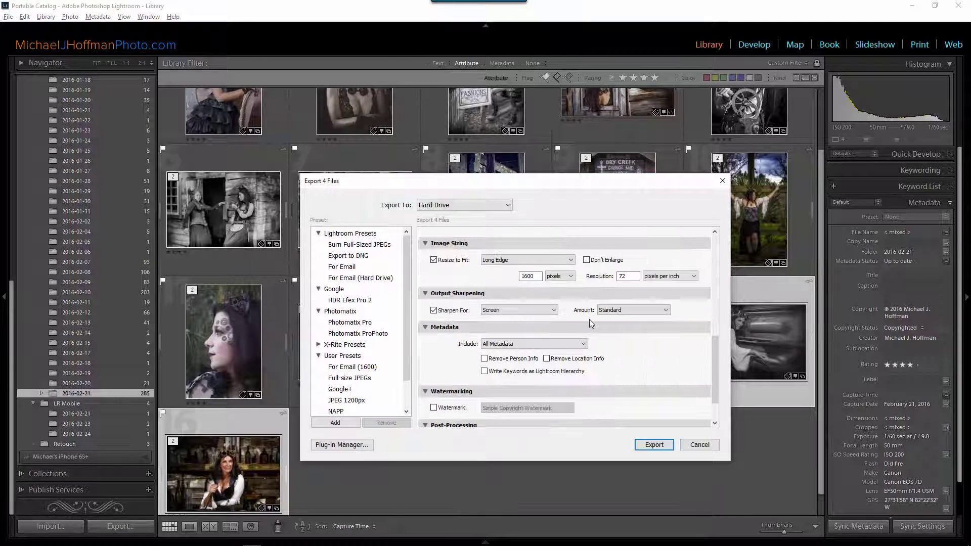
click(434, 260)
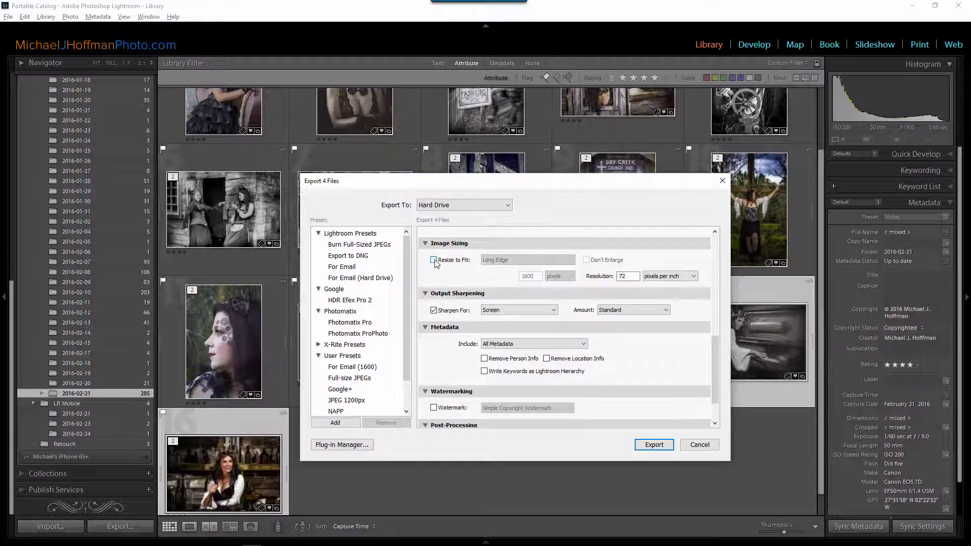
scroll(712, 337, up, 3)
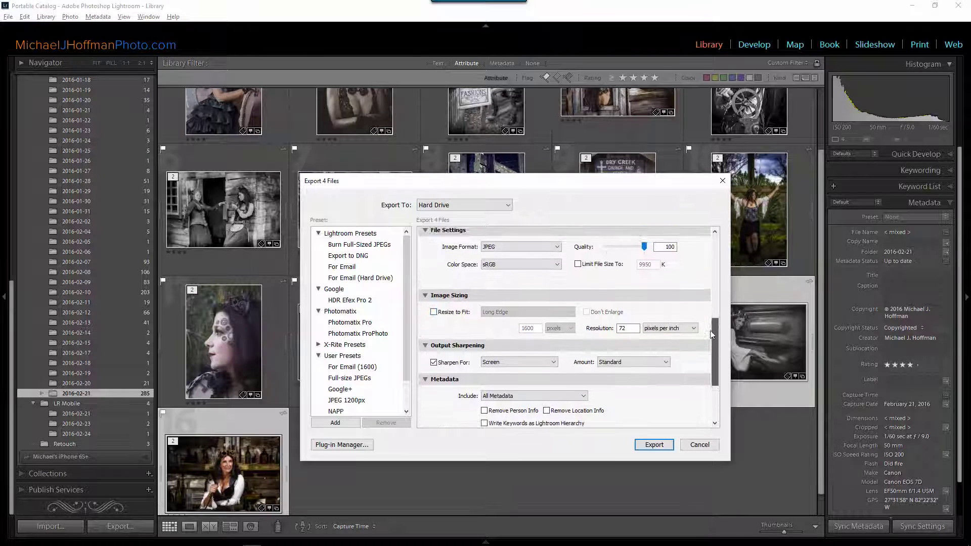
scroll(710, 329, up, 1)
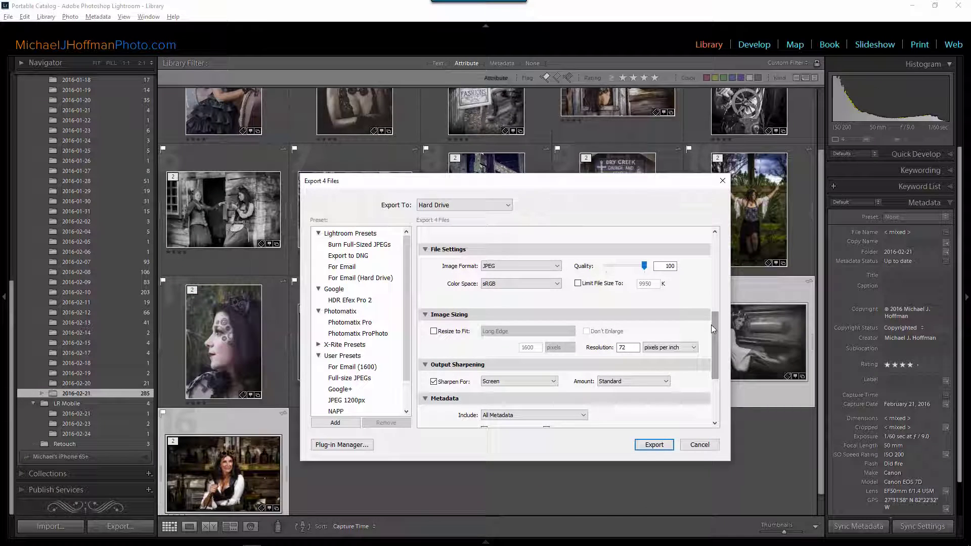
click(578, 283)
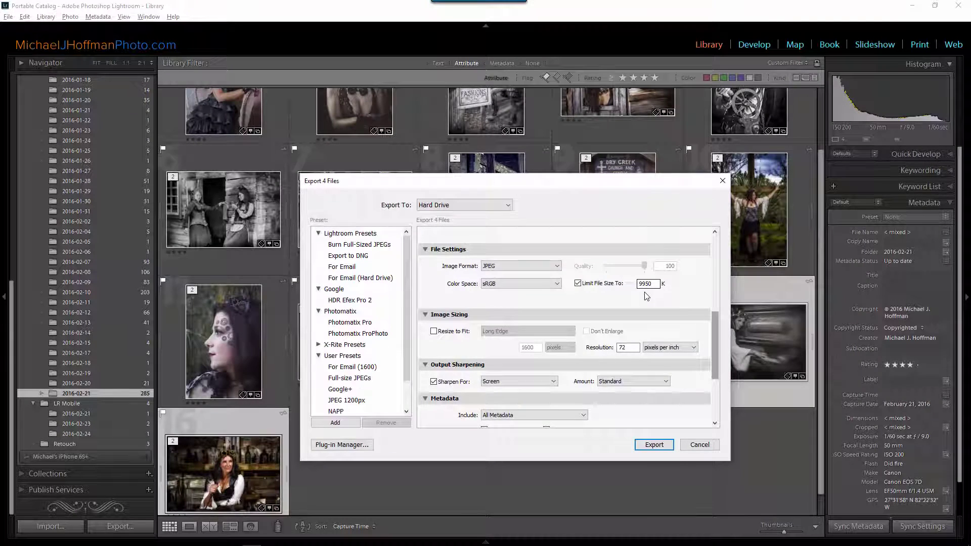
Export the photos into a new Desktop folder named 'Model - Claudia'
click(666, 445)
click(414, 206)
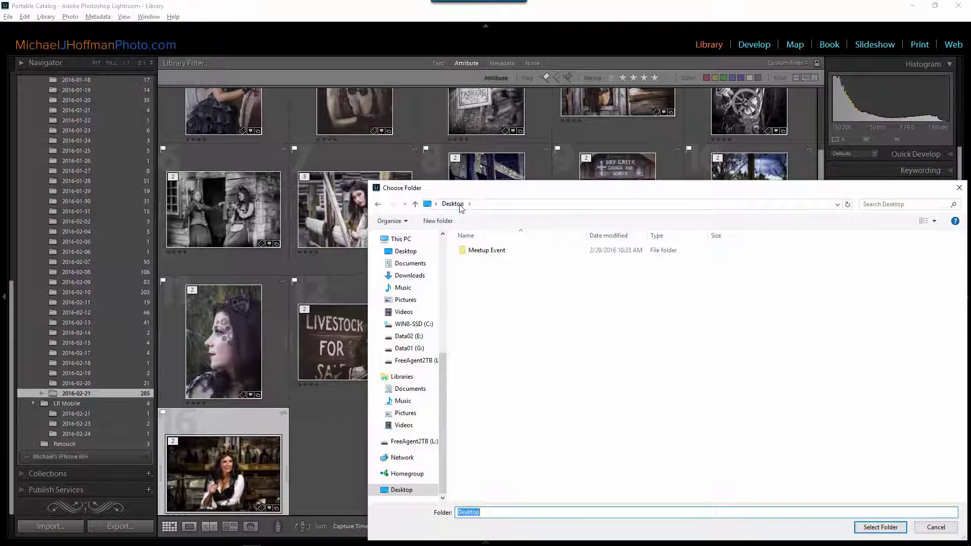
click(438, 222)
text(Model - Claudia)
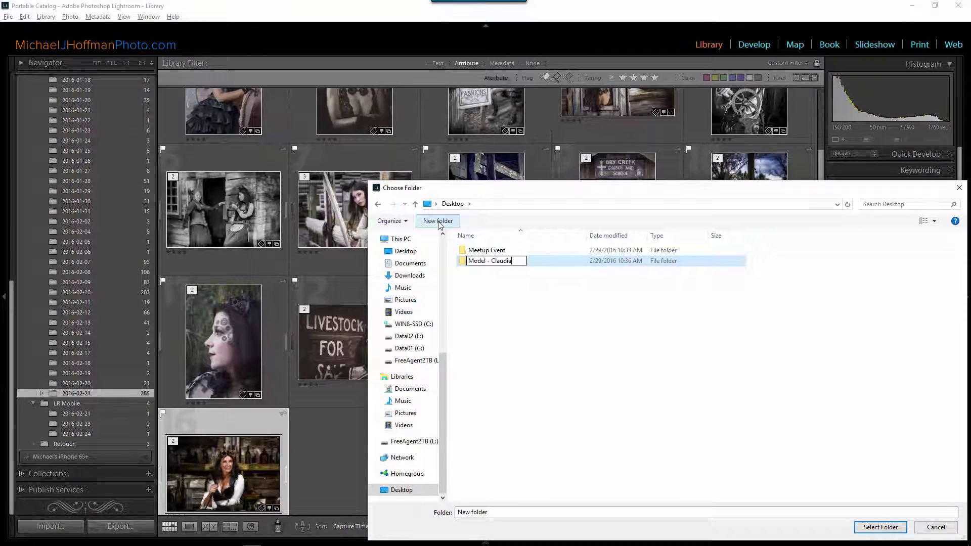
key(Return)
key(Return)
key(Return)
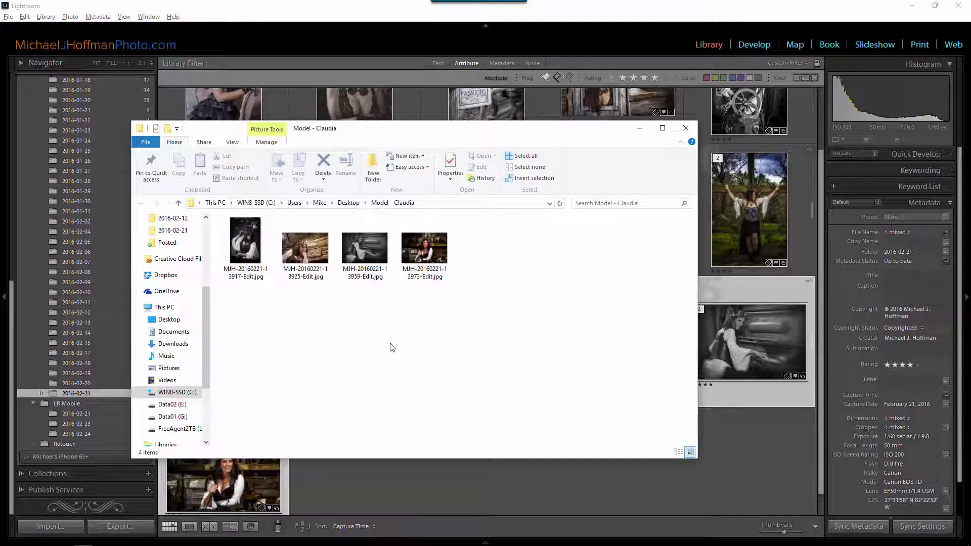
Show the Model - Claudia JPEGs in Details view and open the 9,428 KB photo's context menu
click(233, 142)
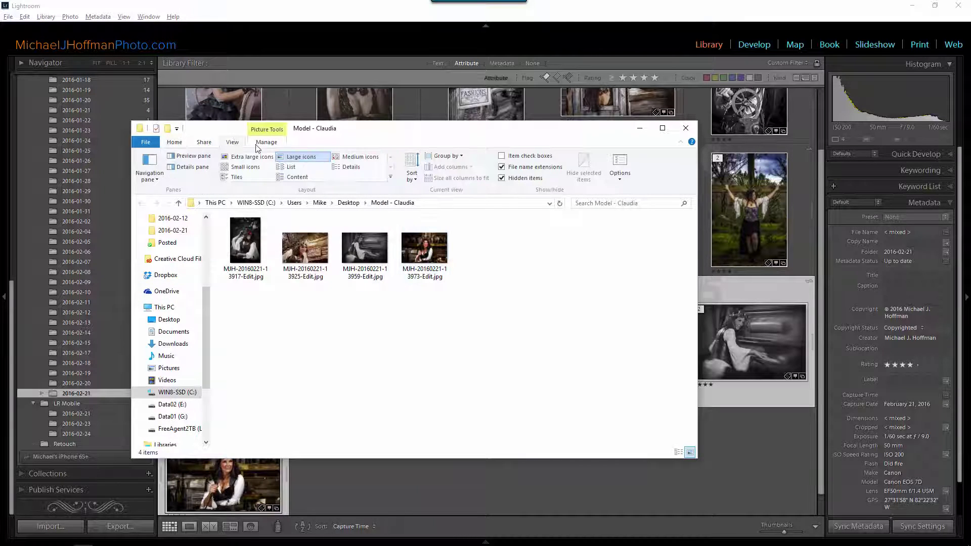
click(351, 167)
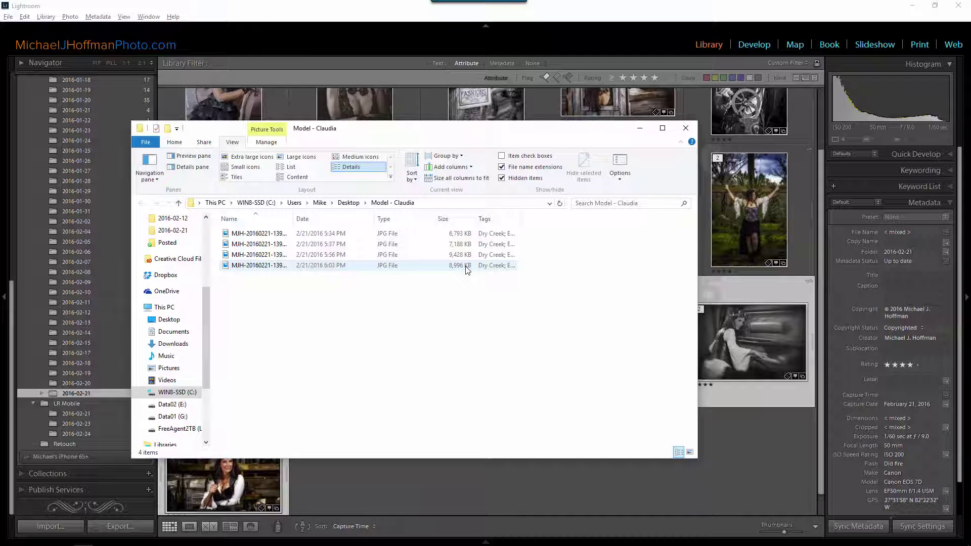
right_click(271, 257)
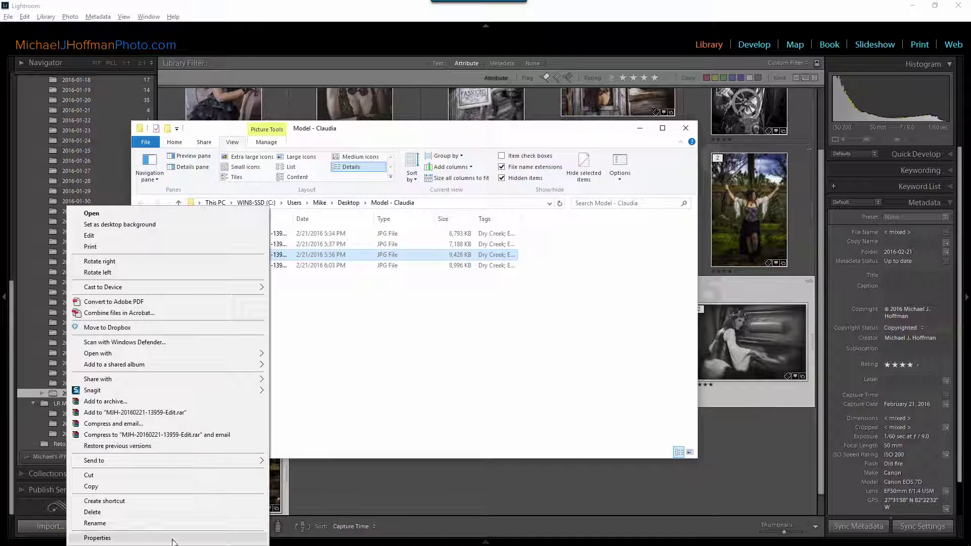
Check the 9,428 KB photo's properties show 5184 x 3456 and 9.20 MB, then close them
click(172, 539)
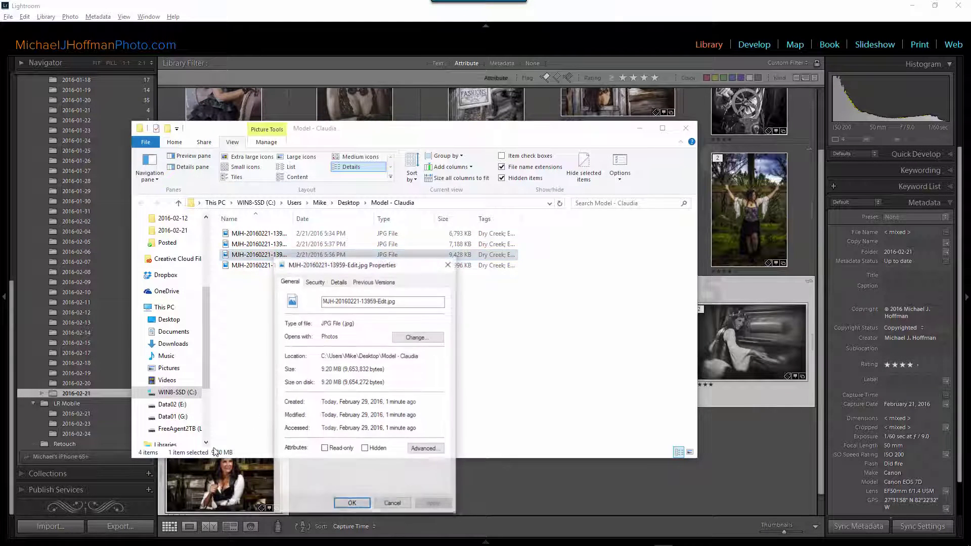
click(338, 282)
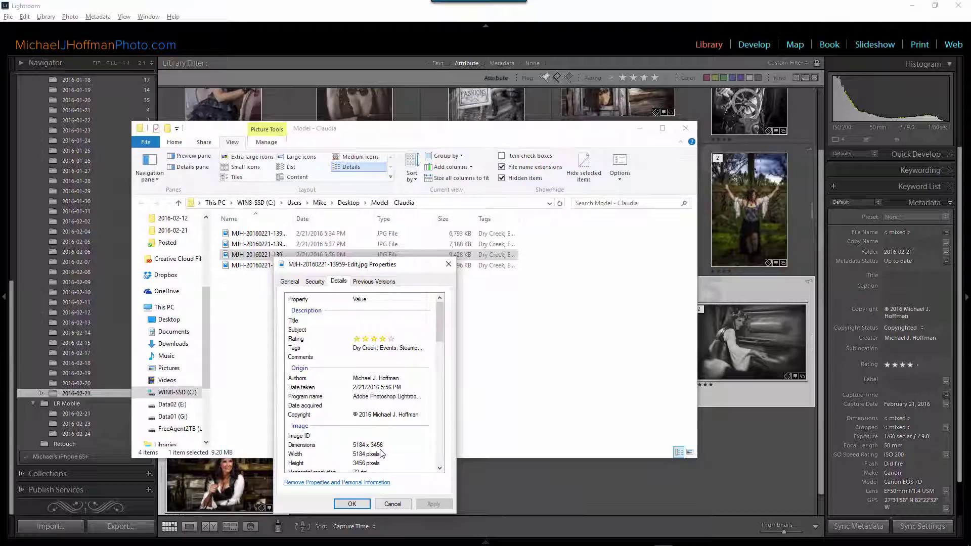
click(352, 504)
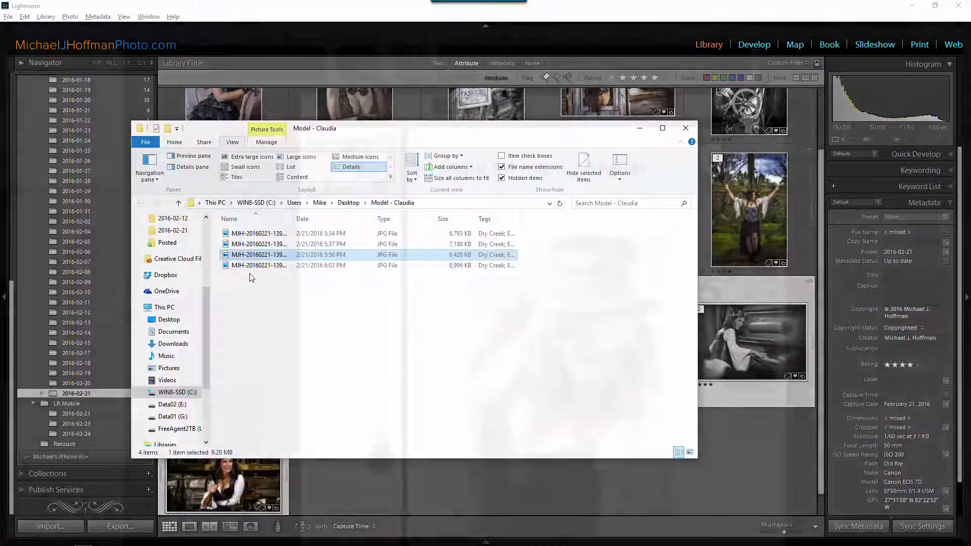